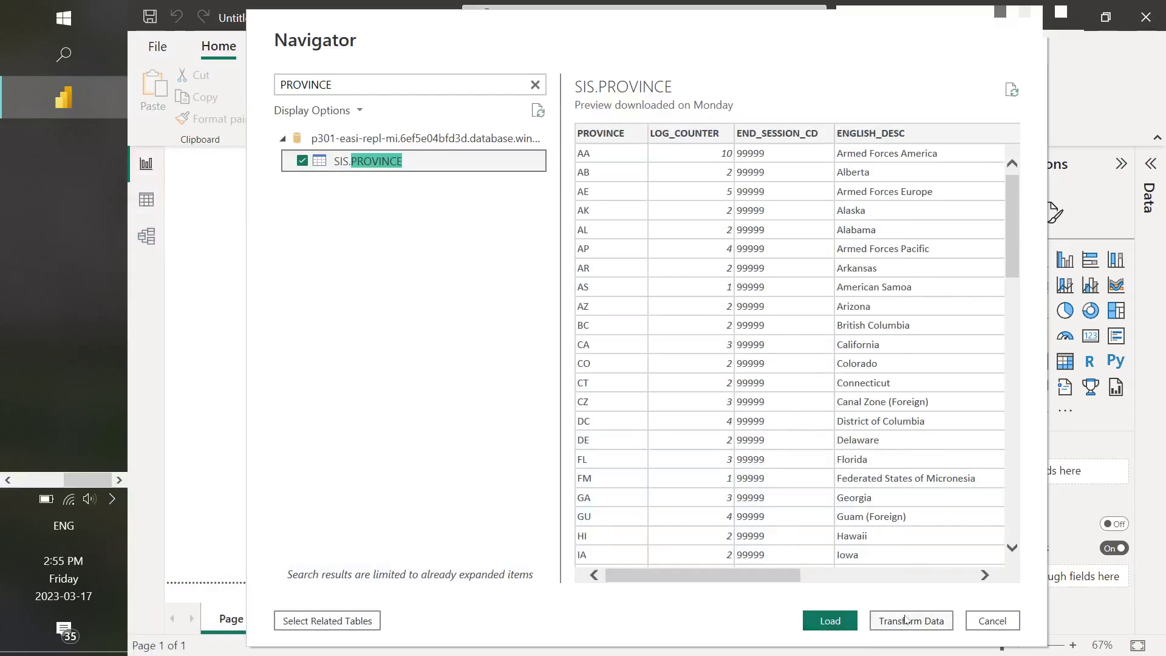
Step: Open SIS.PROVINCE for transformation in Power Query Editor and import Sheet1 from the testdata.xlsx workbook as another query
click(906, 619)
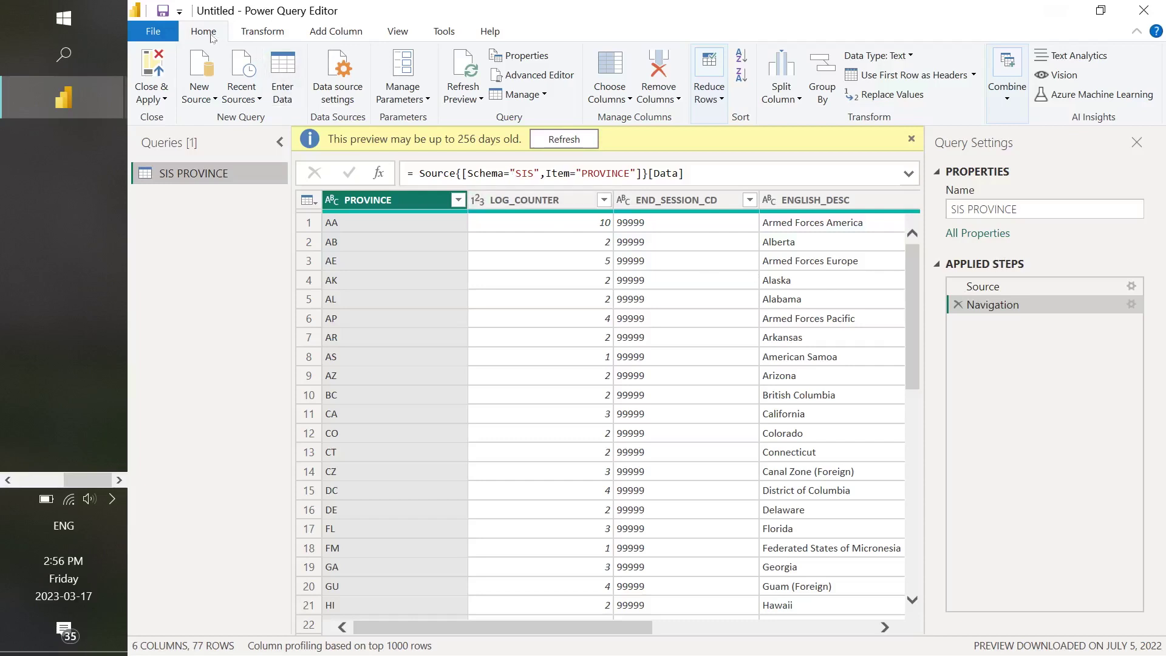
click(204, 70)
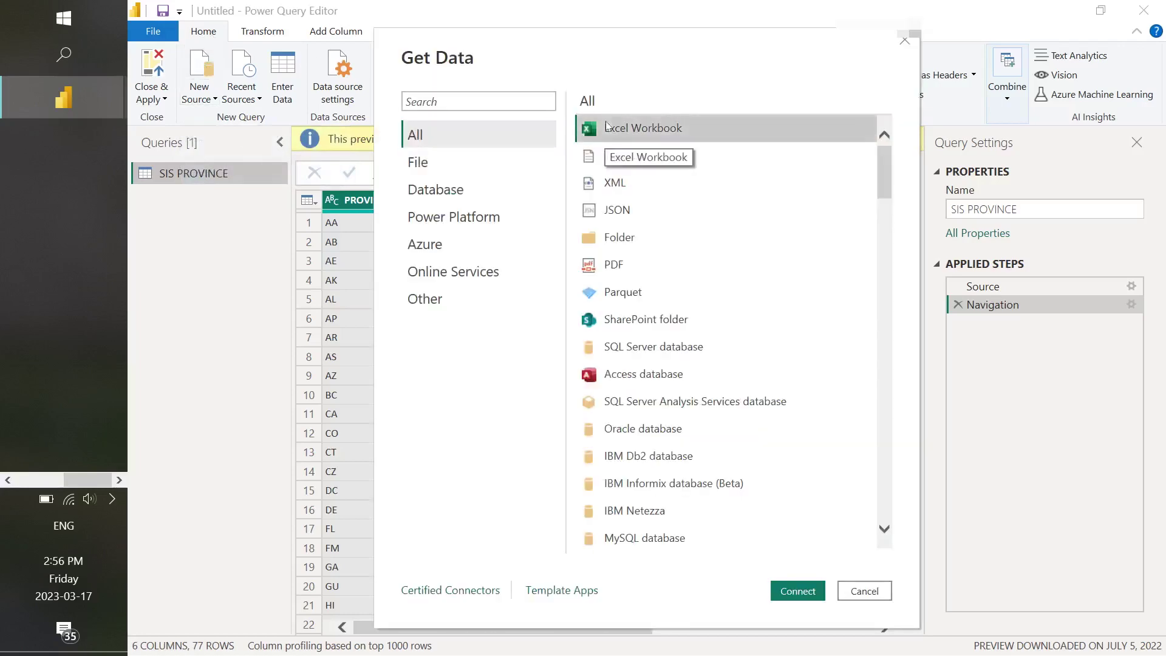
click(789, 591)
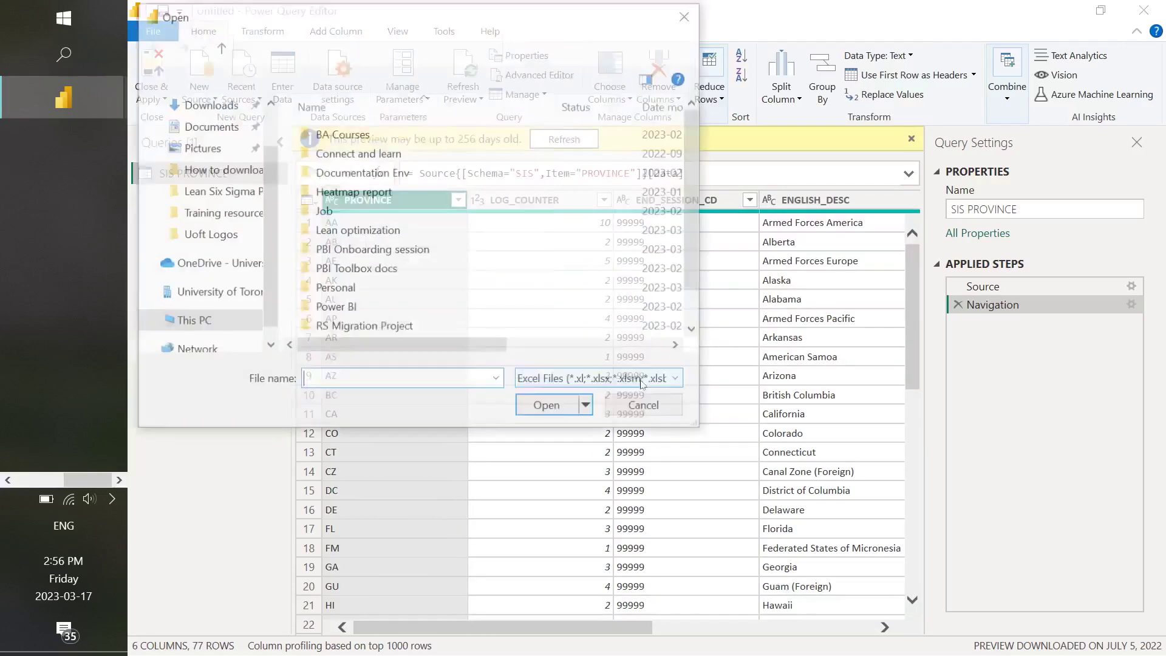
double_click(389, 251)
double_click(363, 139)
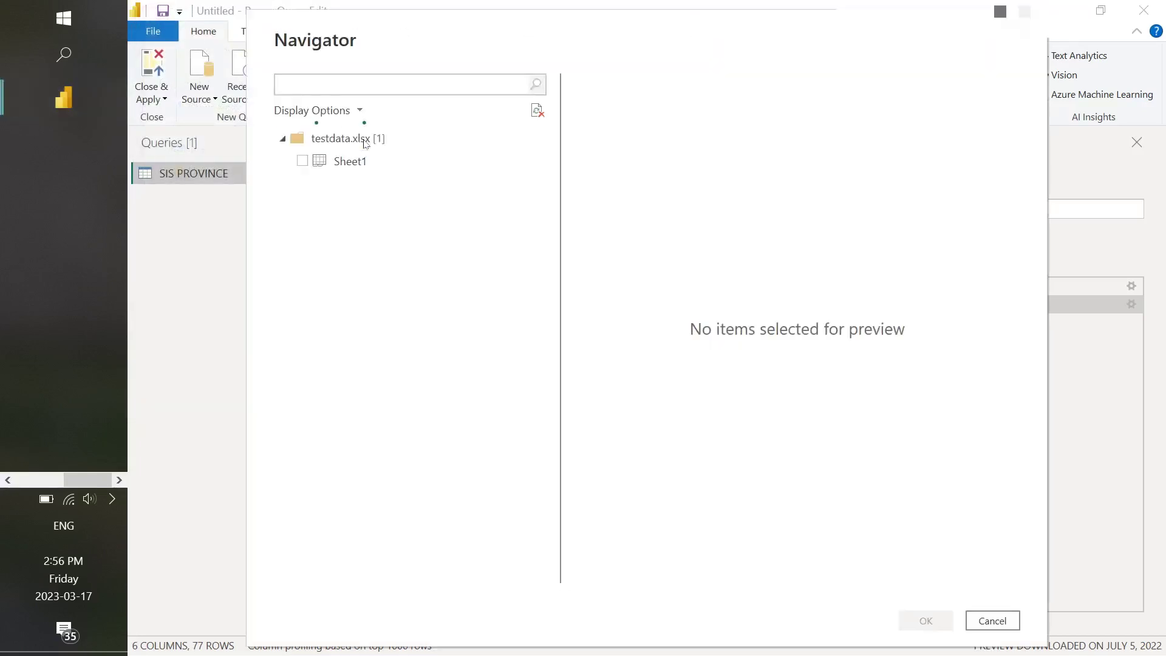
click(302, 161)
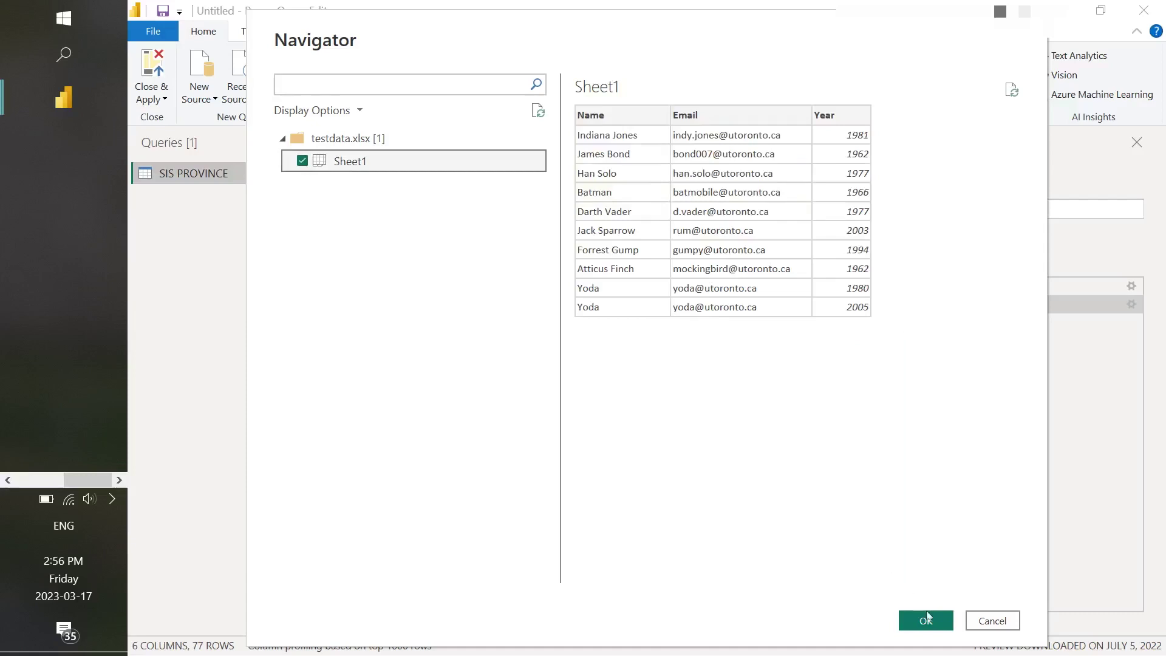
click(925, 619)
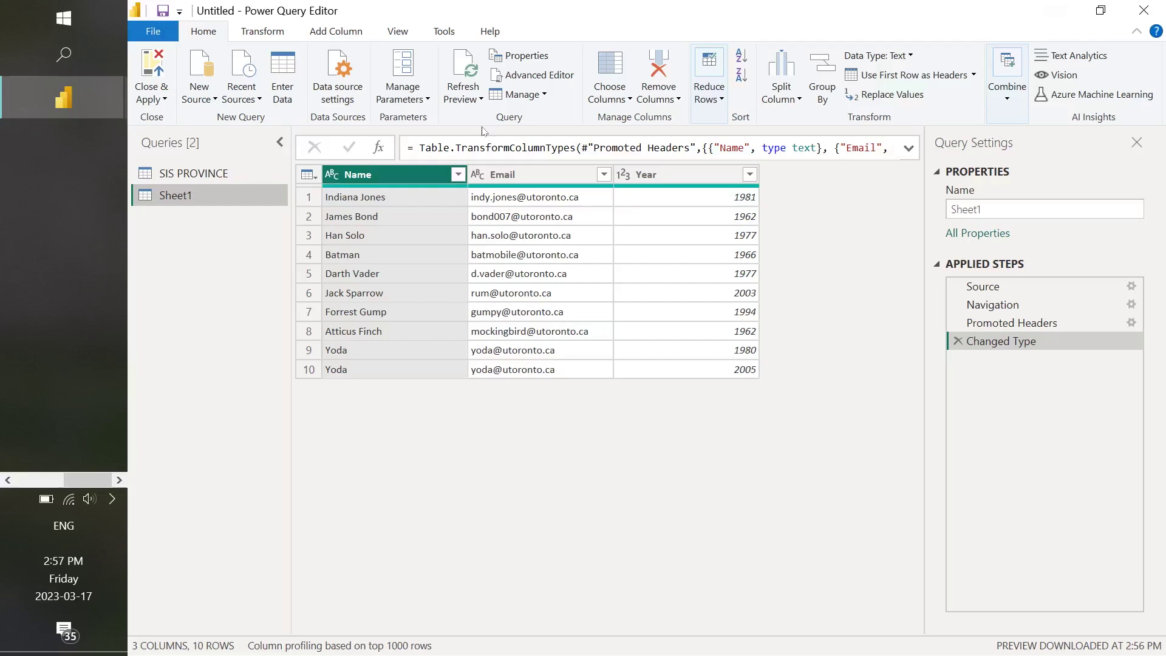
click(513, 96)
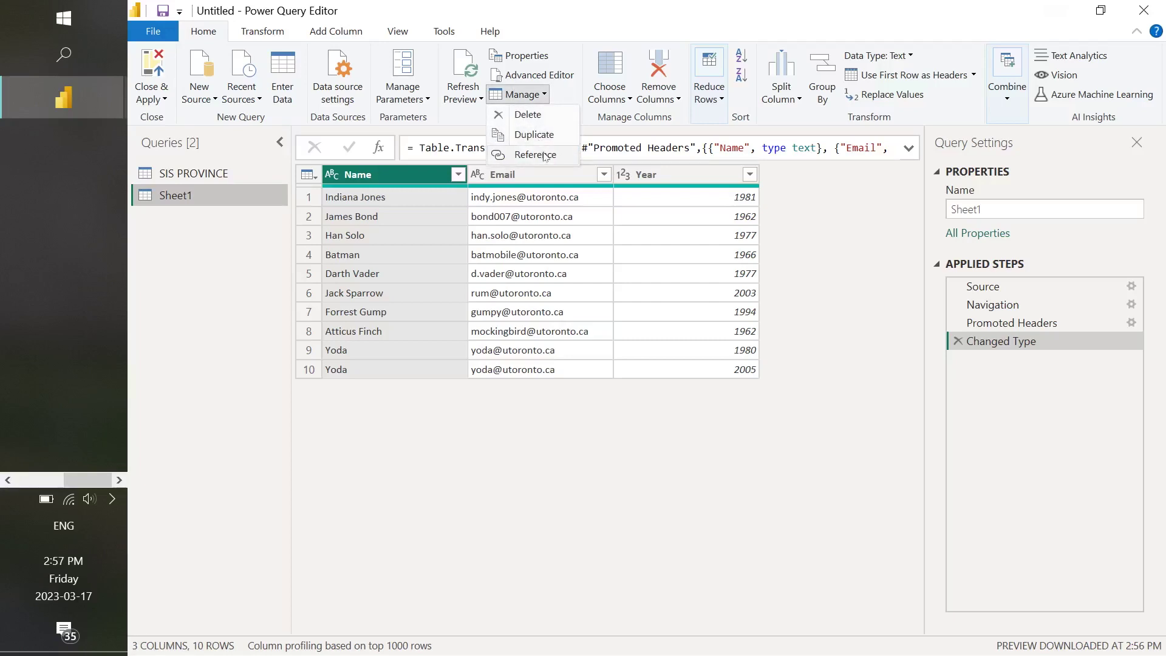
click(266, 215)
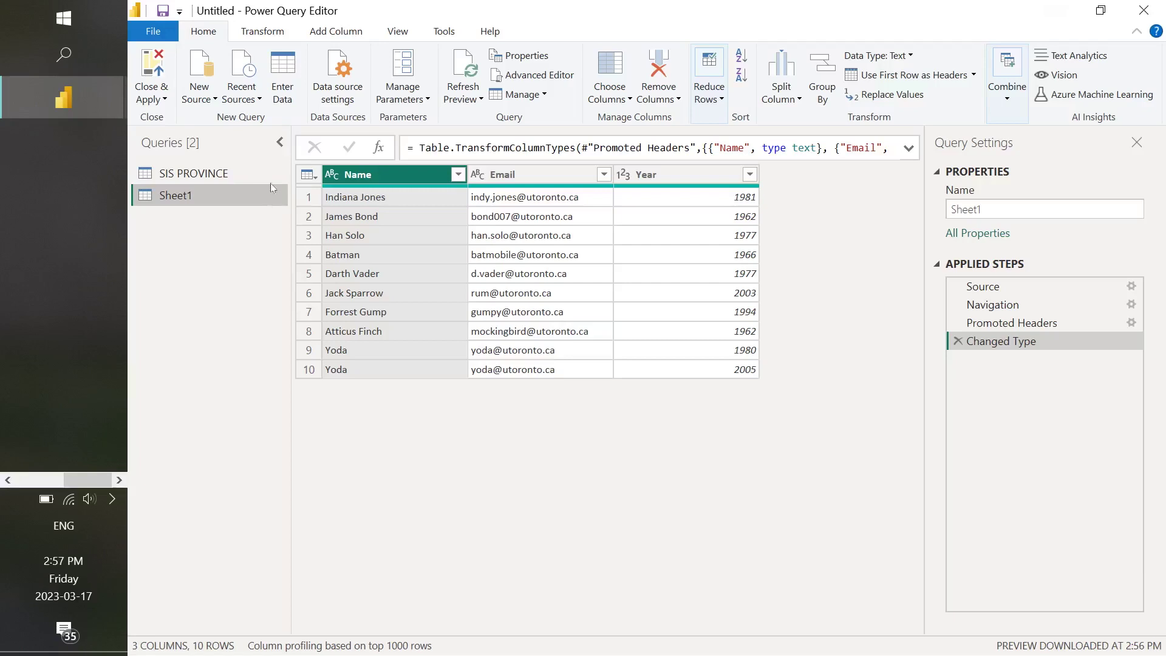
Step: Remove the END_SESSION_CD column from the SIS PROVINCE query
click(247, 169)
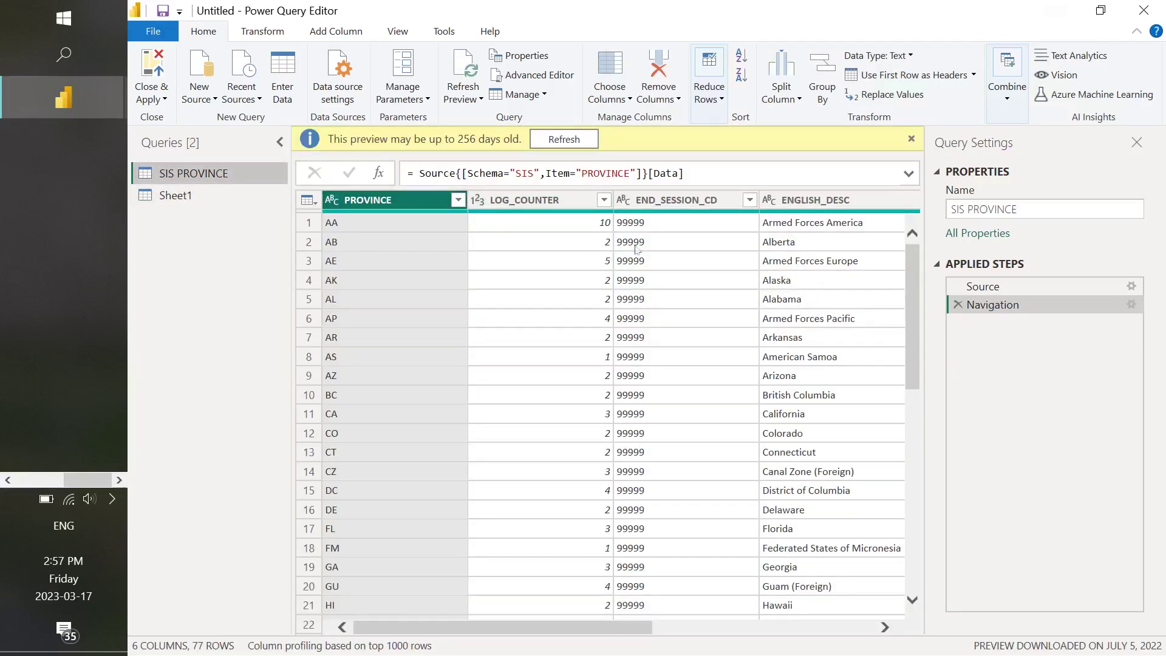
right_click(683, 209)
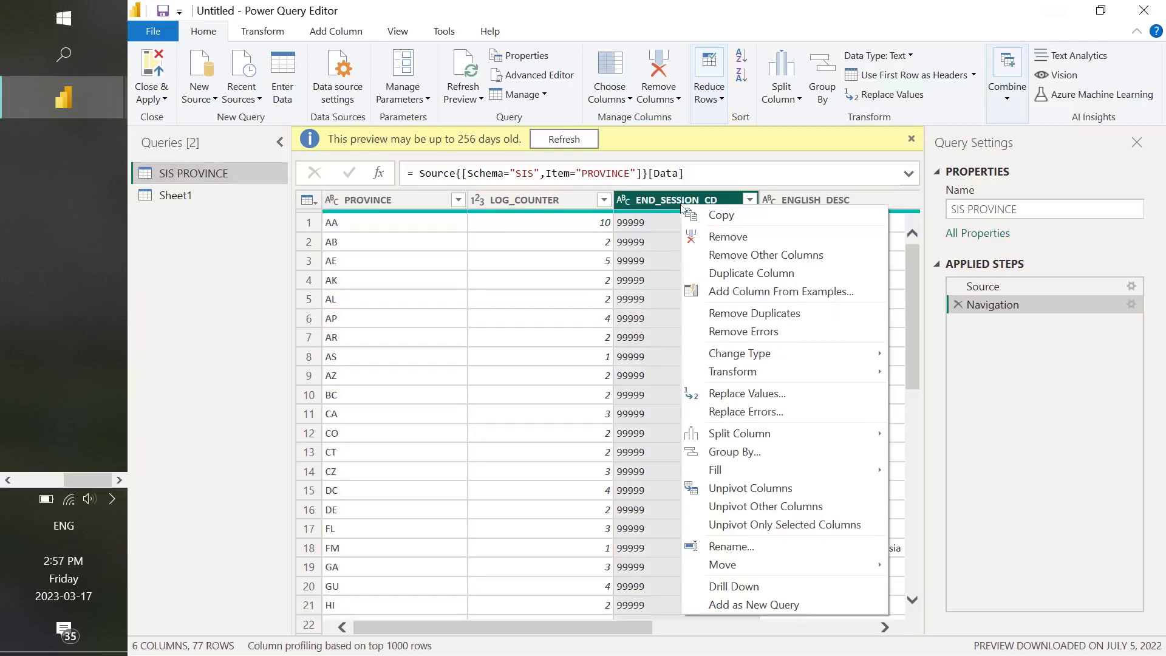
click(726, 240)
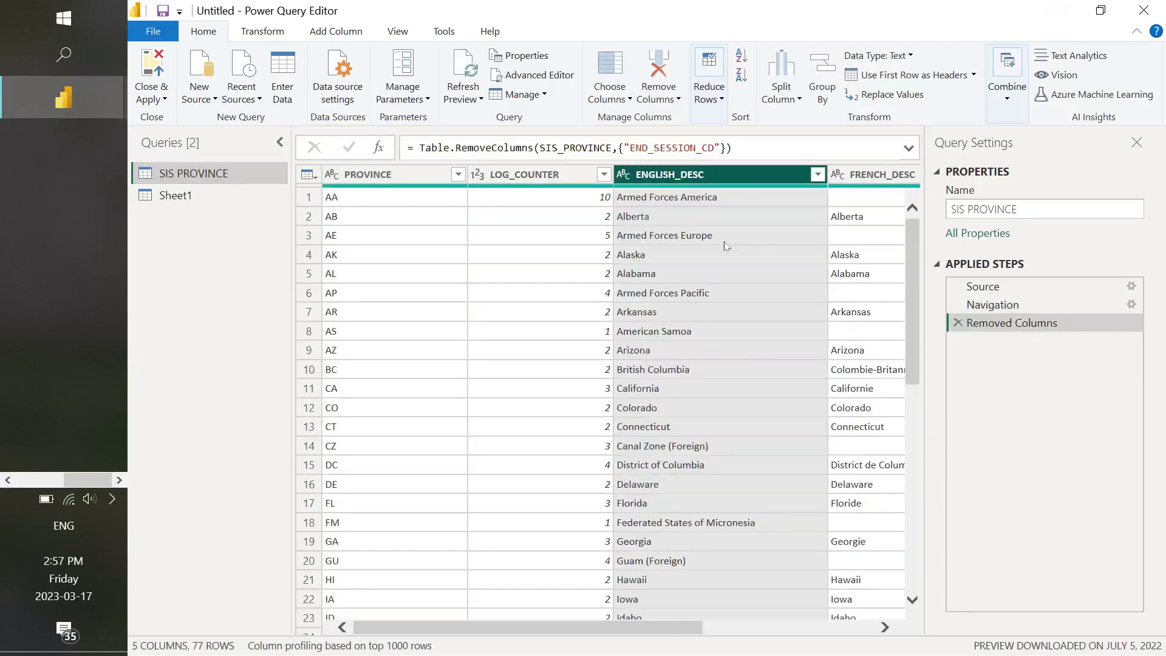
Step: Sort the SIS PROVINCE rows by LOG_COUNTER in ascending order
key(Left)
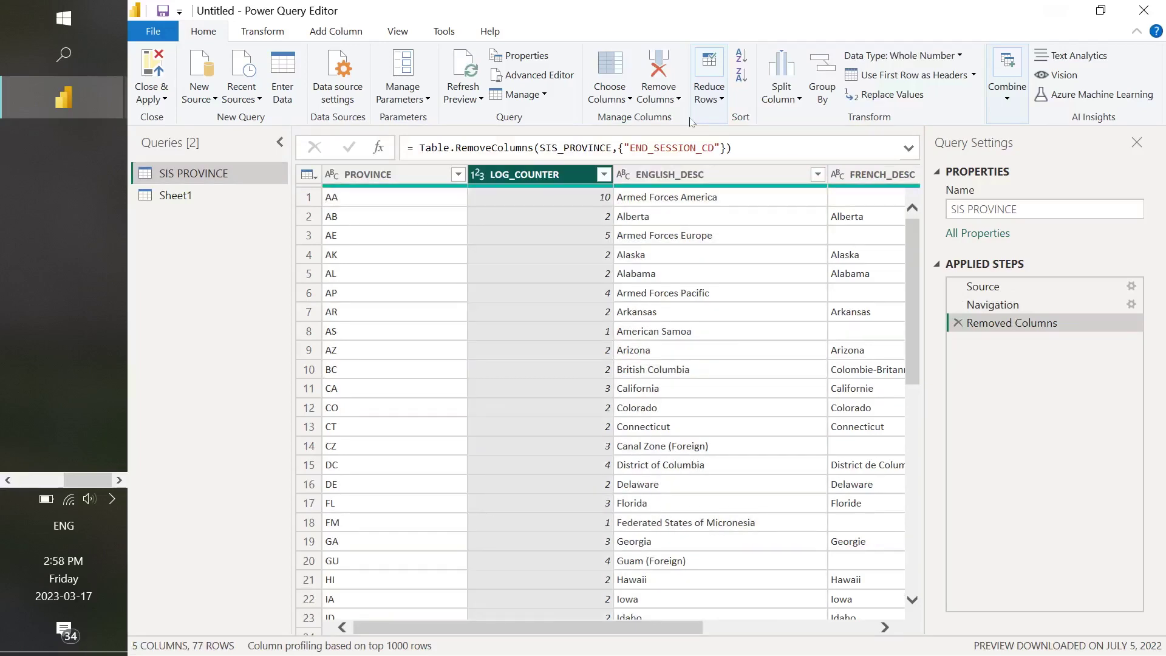
click(604, 174)
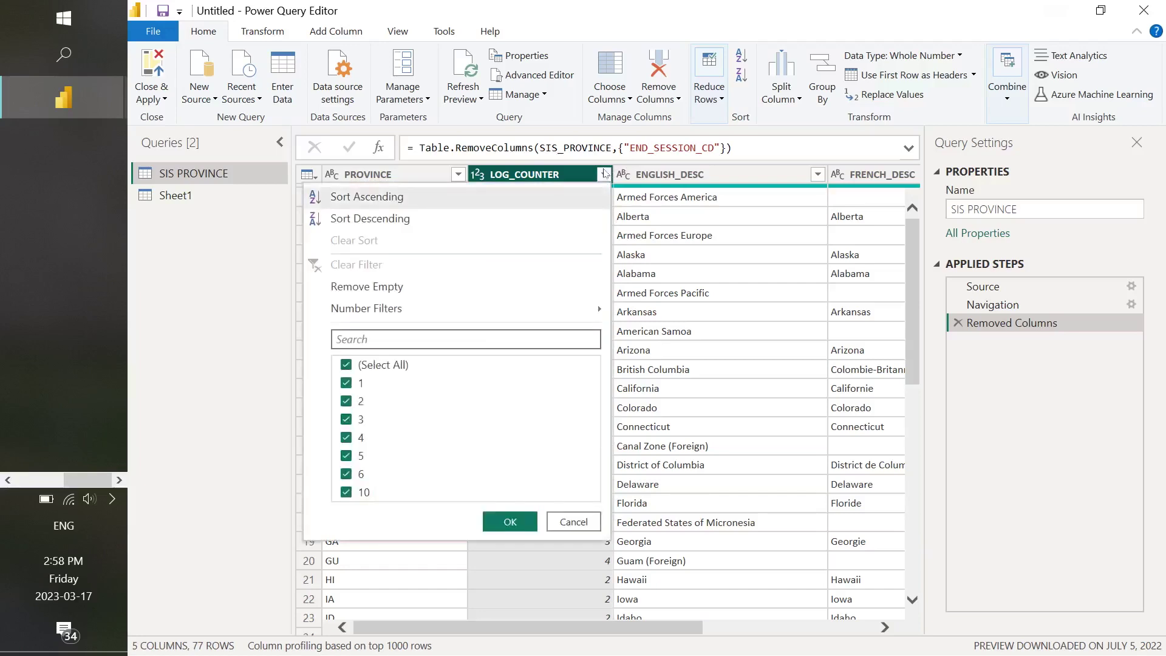
click(438, 201)
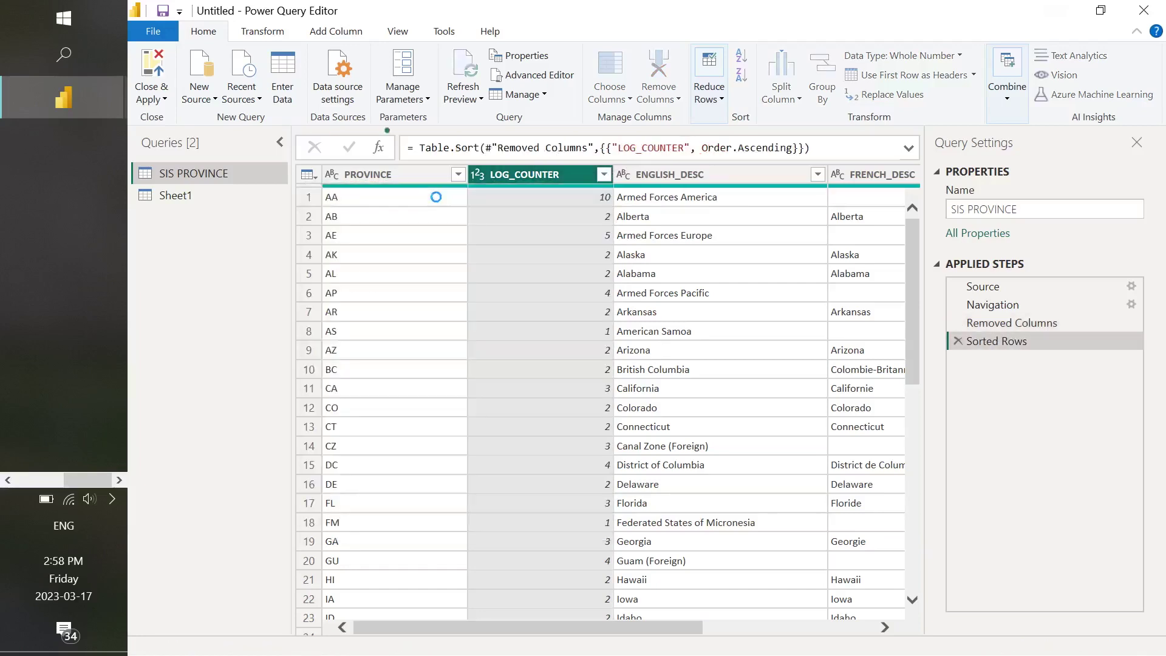
click(796, 101)
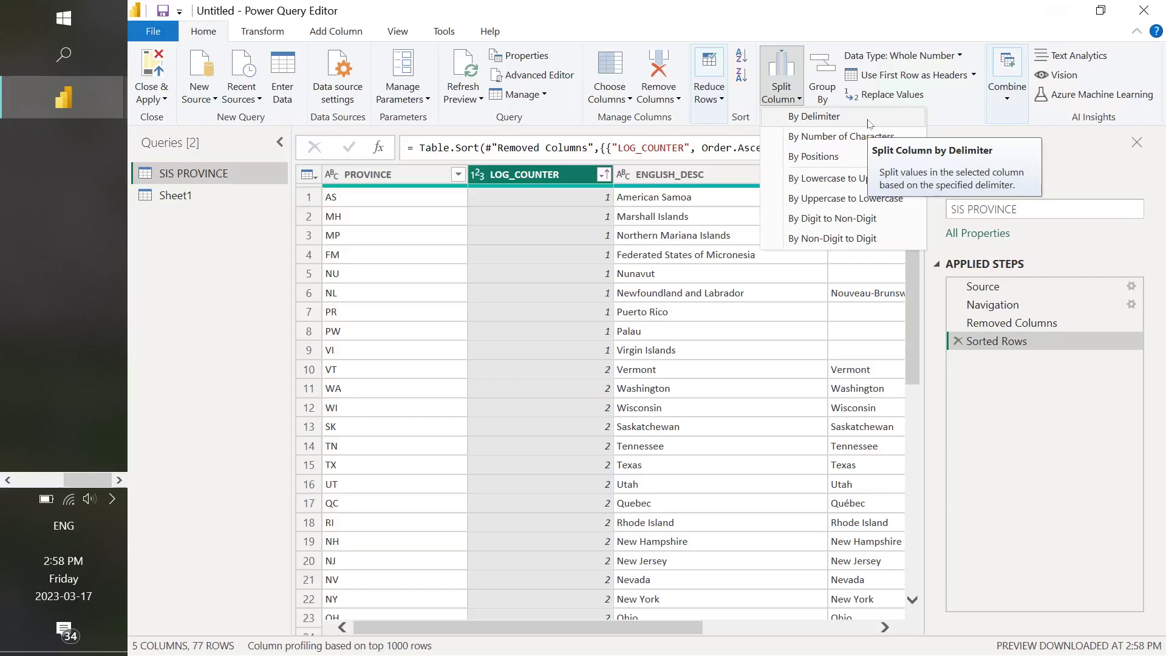
click(542, 182)
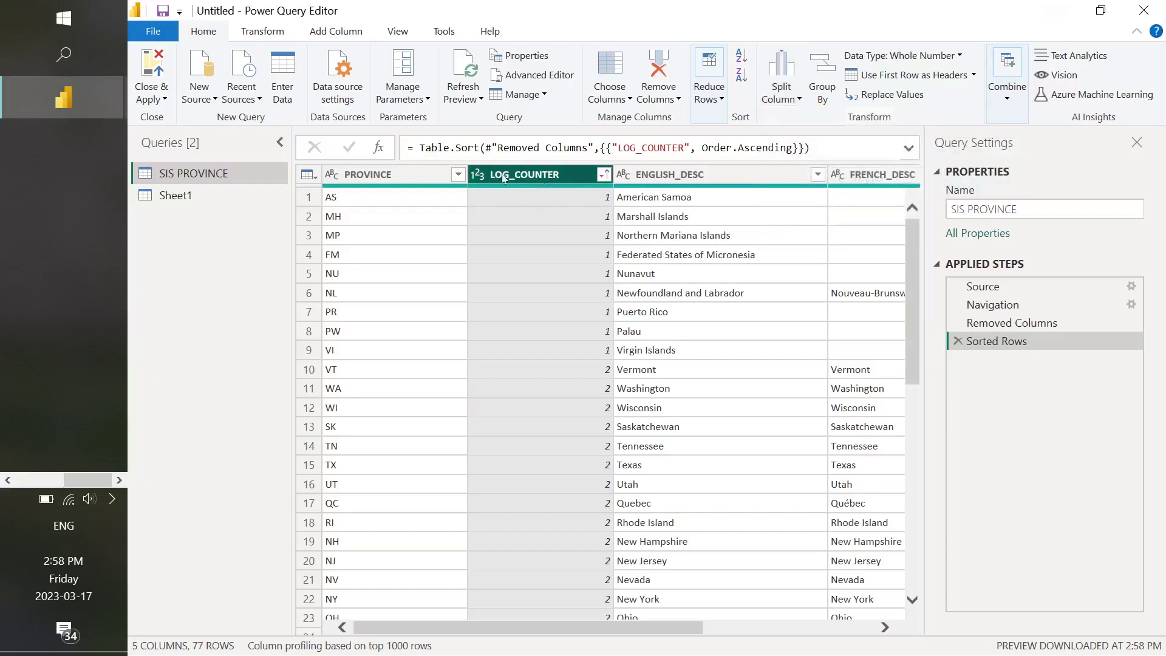
click(479, 174)
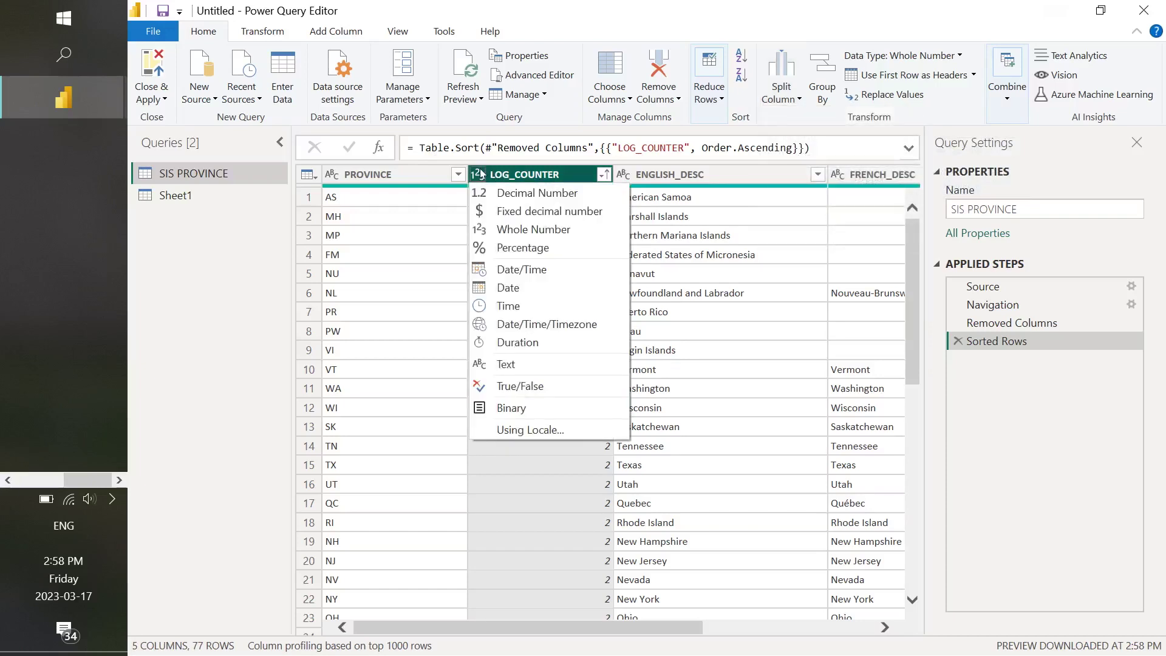
Step: Merge SIS PROVINCE with Sheet1 as a new query, matching ENGLISH_DESC to Name with a Left Outer join
click(1016, 105)
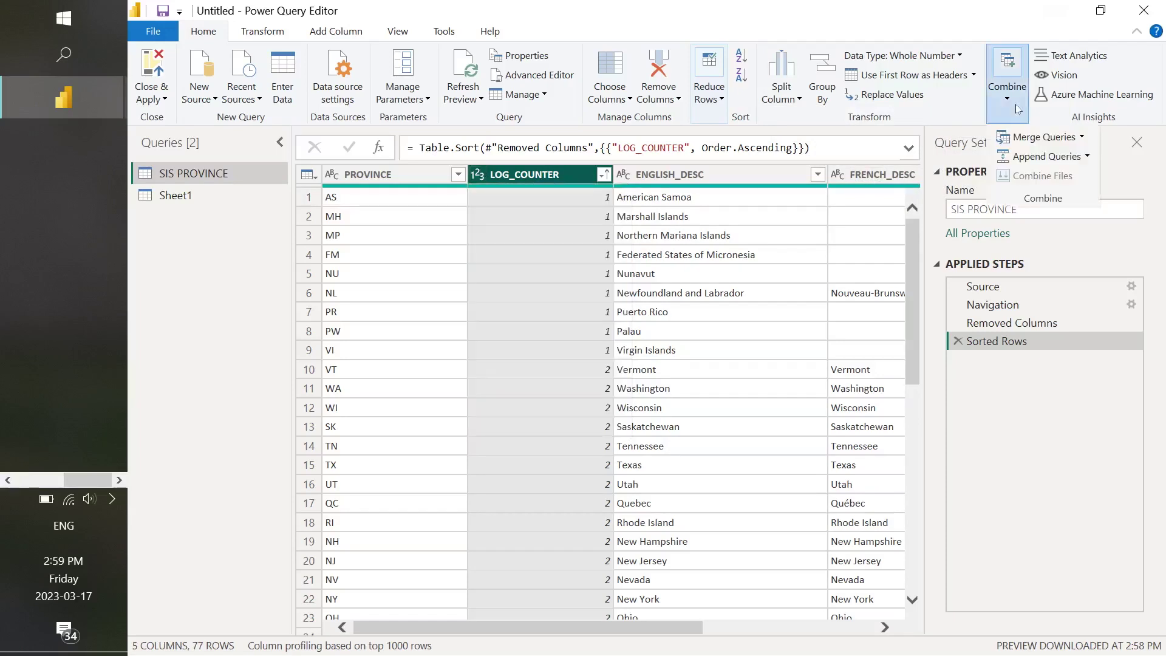
click(1082, 138)
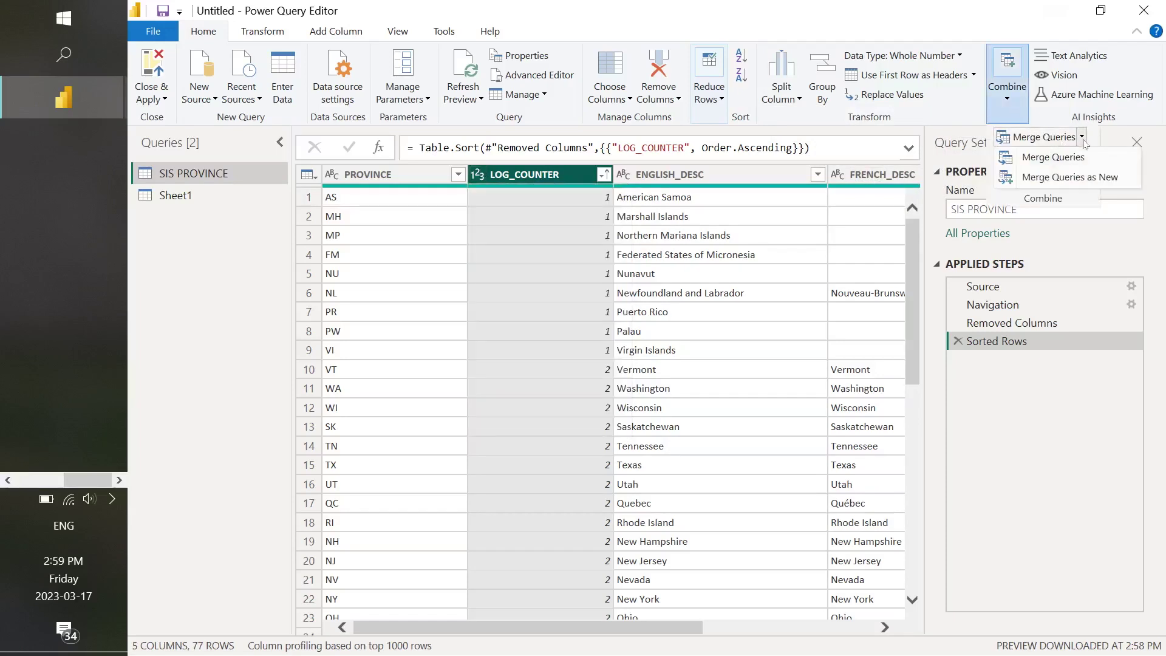
click(1072, 177)
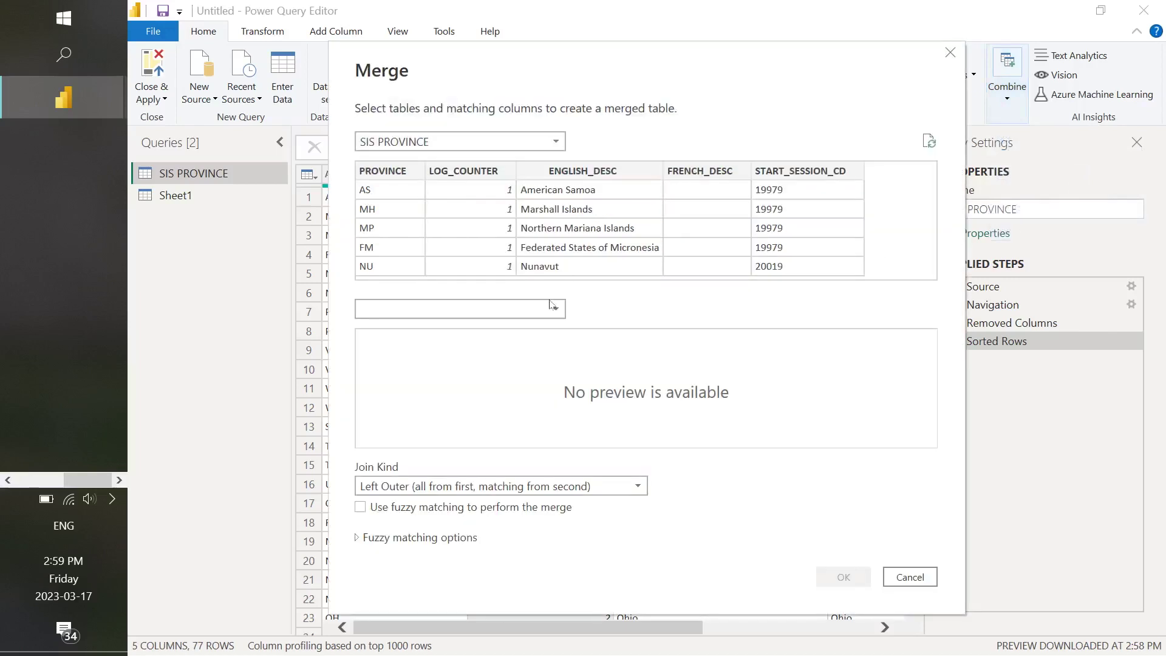
click(552, 305)
click(534, 340)
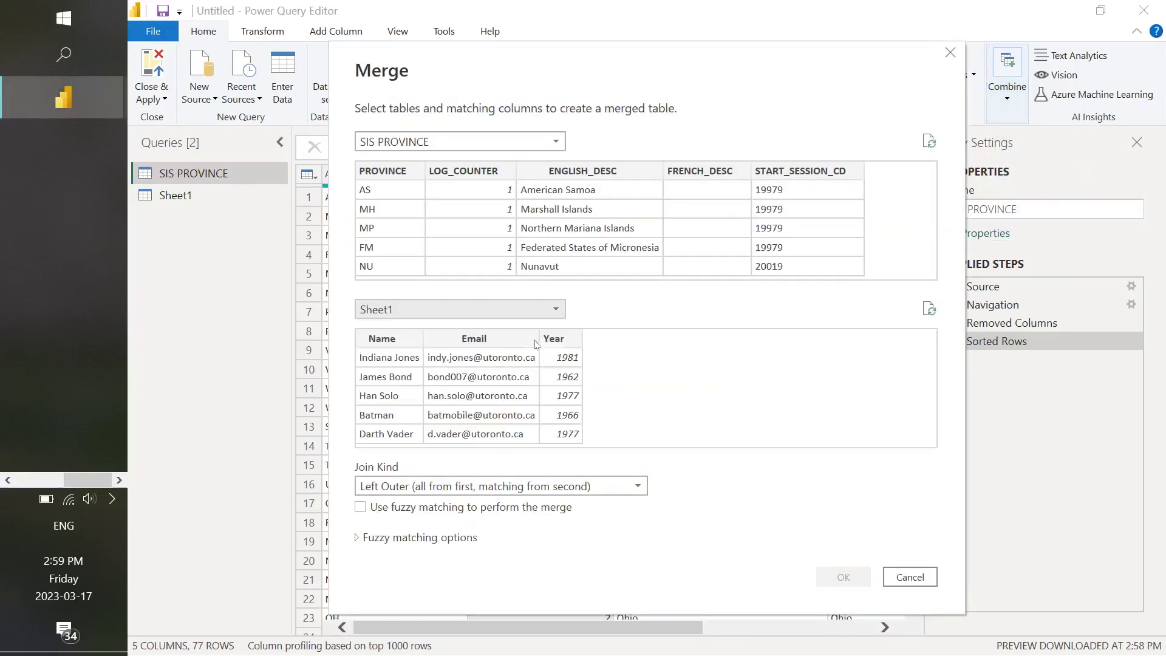
click(552, 172)
click(383, 337)
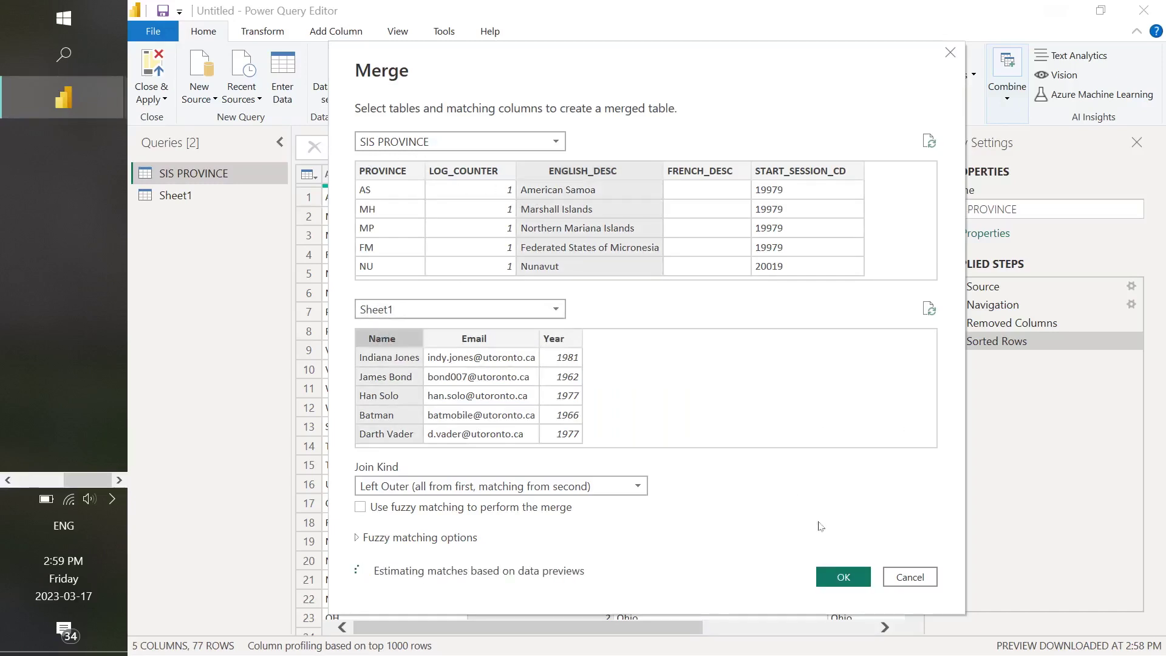
click(842, 575)
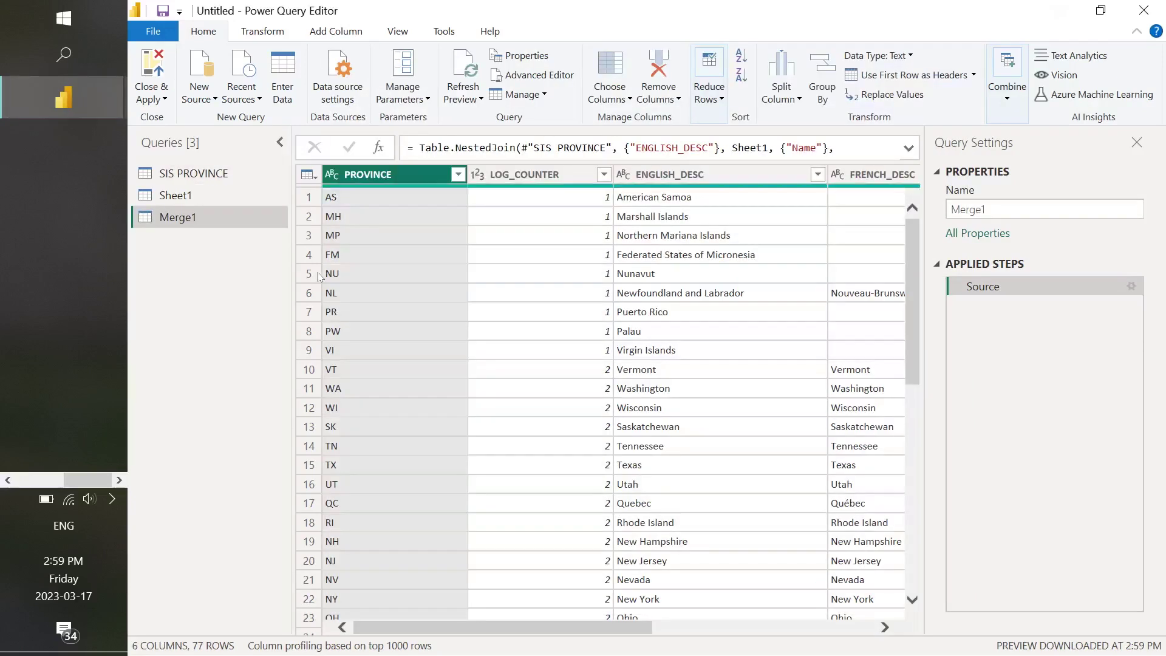
click(262, 32)
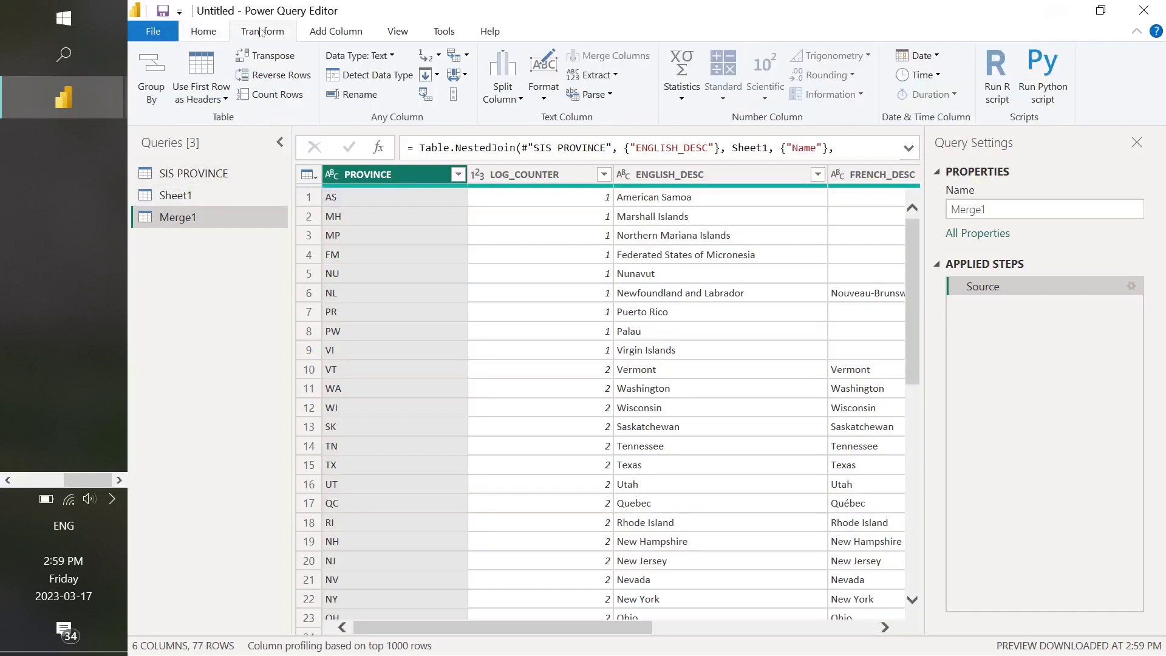
click(193, 173)
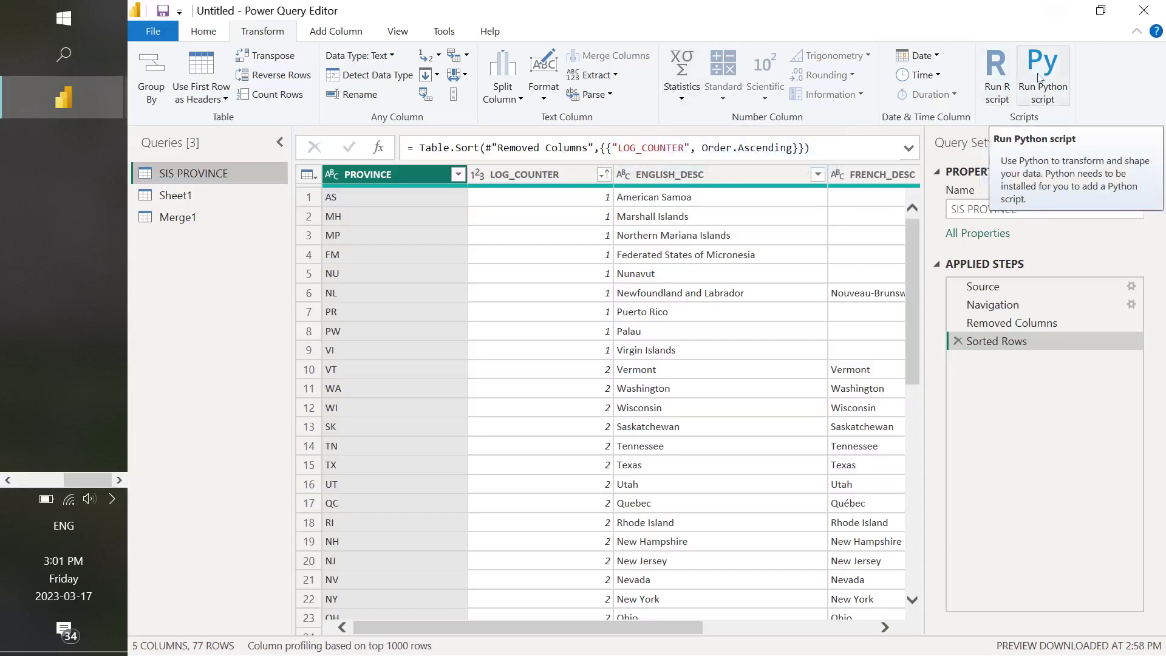
click(355, 31)
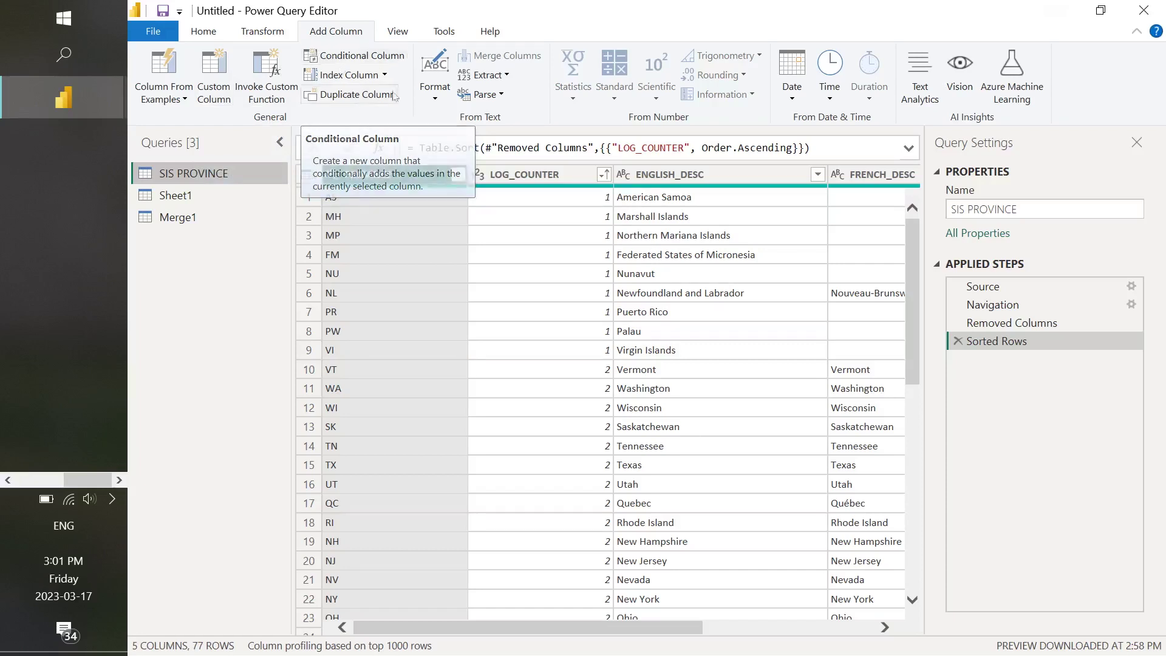
click(524, 178)
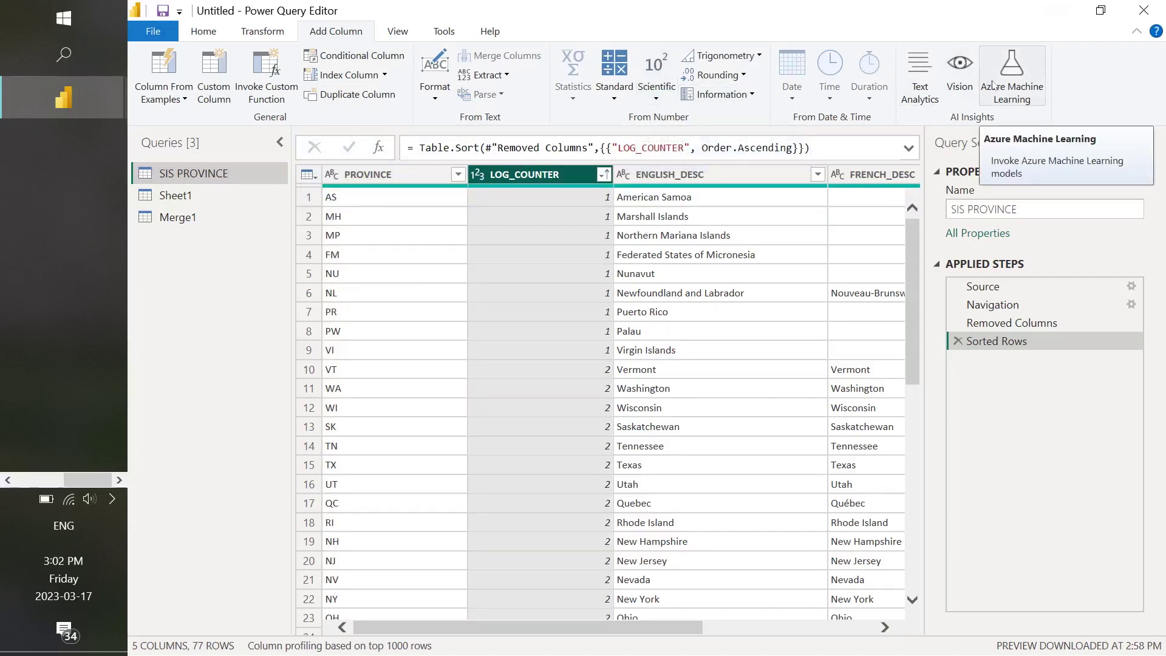
click(399, 31)
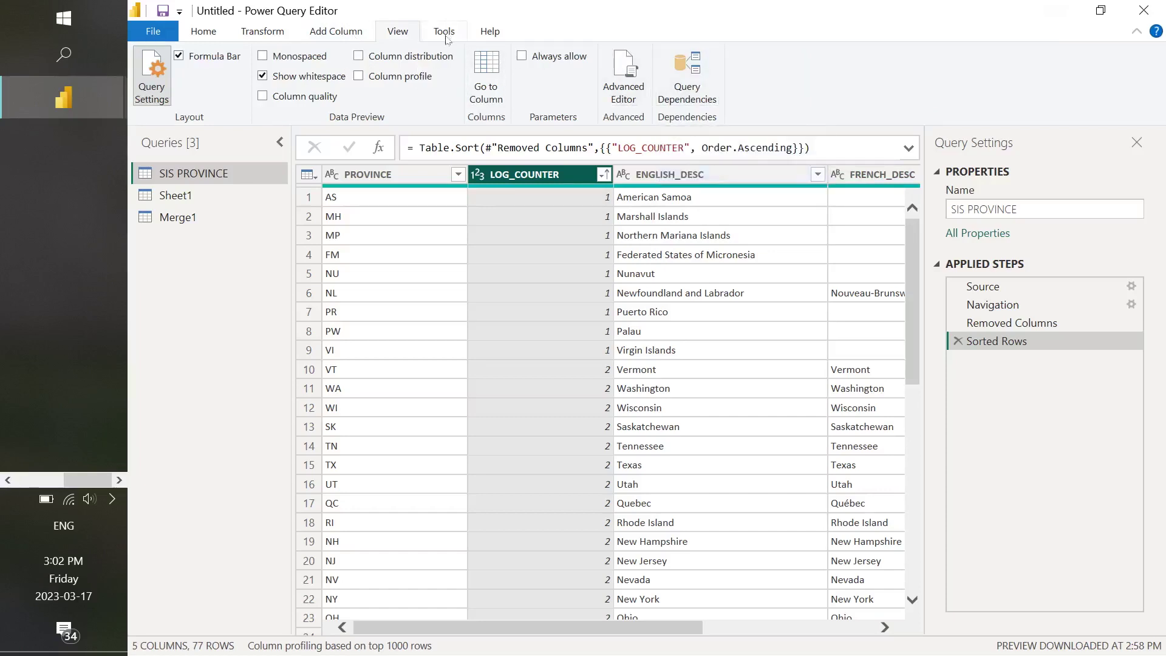
click(488, 32)
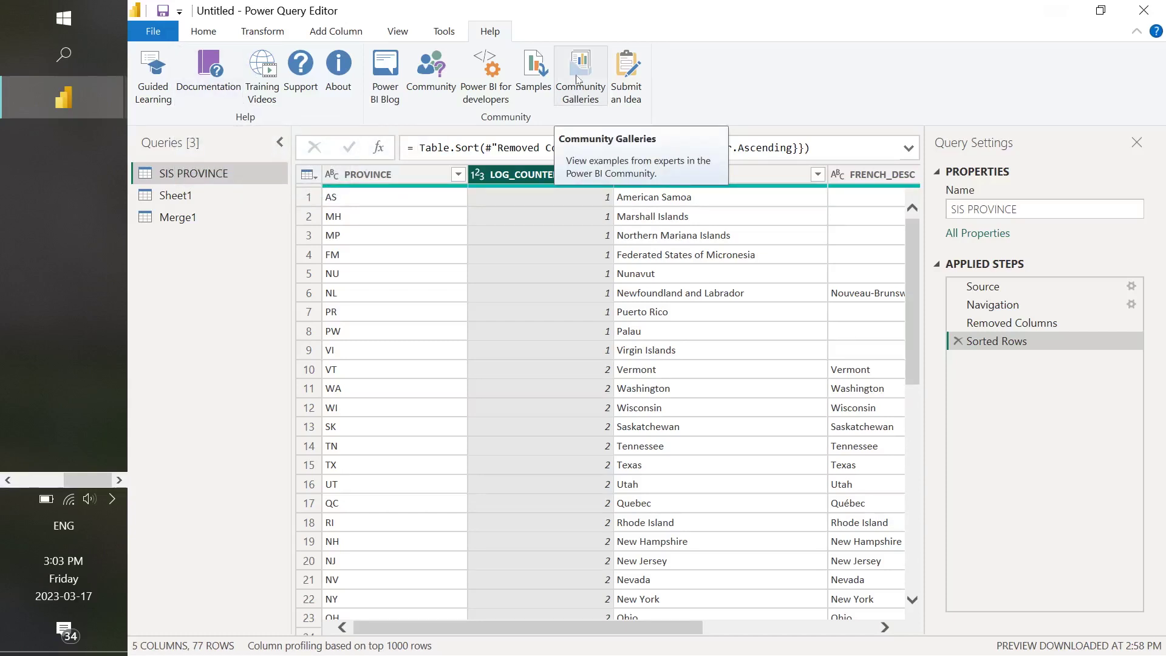
Step: Close Power Query Editor and apply the pending query changes to the report
click(204, 31)
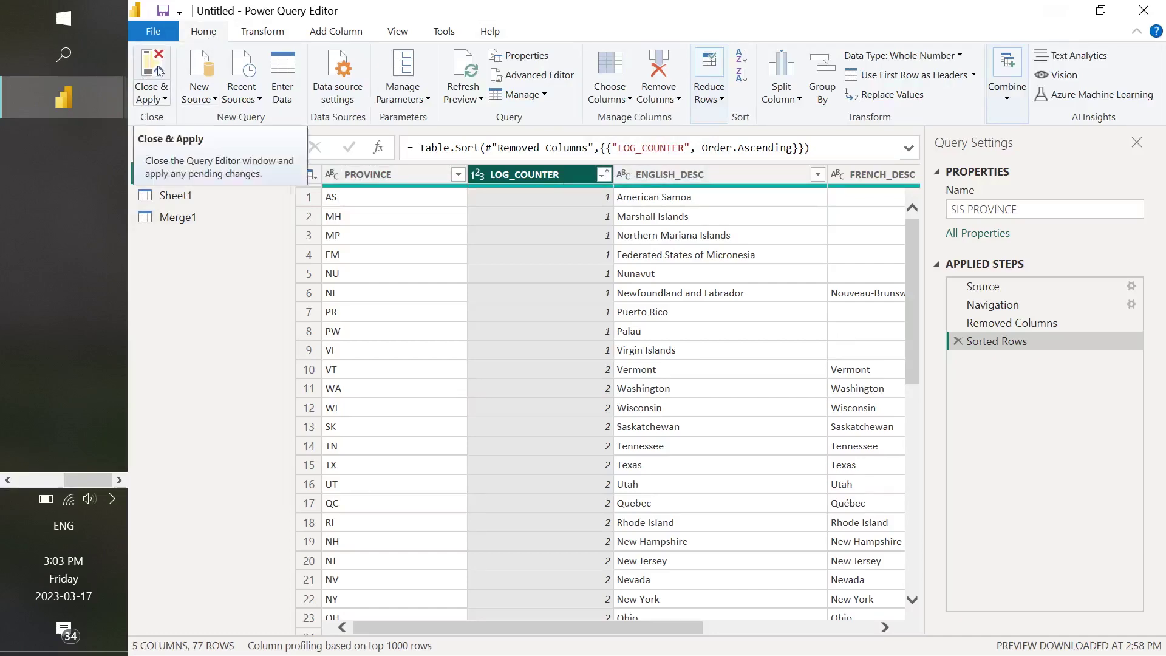
click(152, 70)
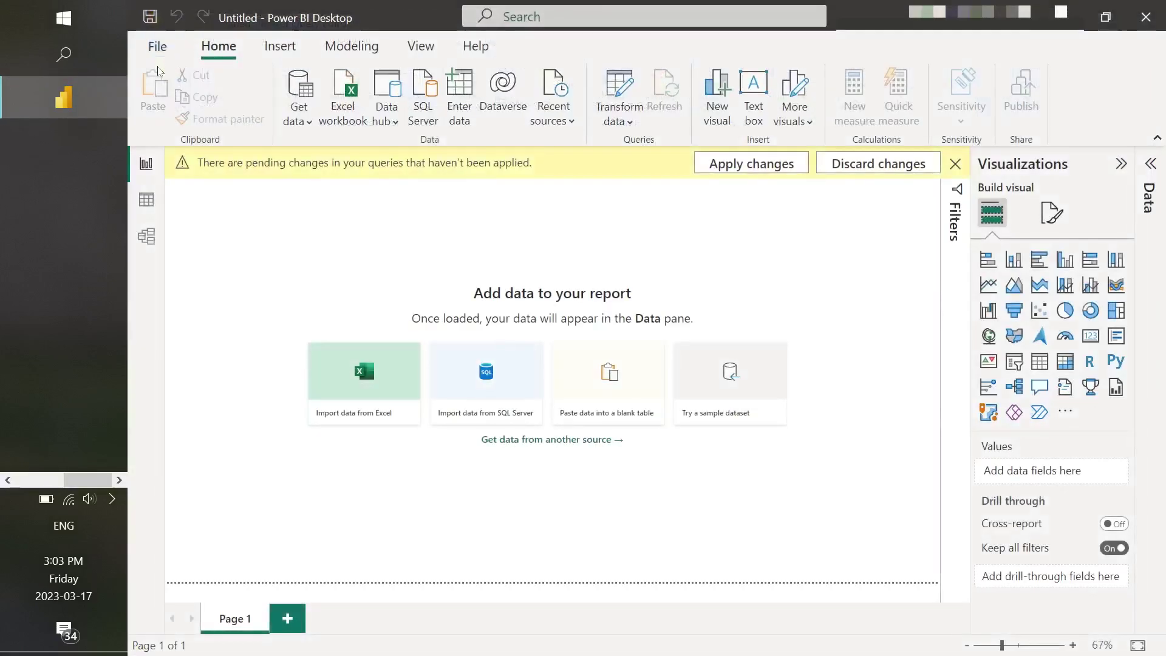